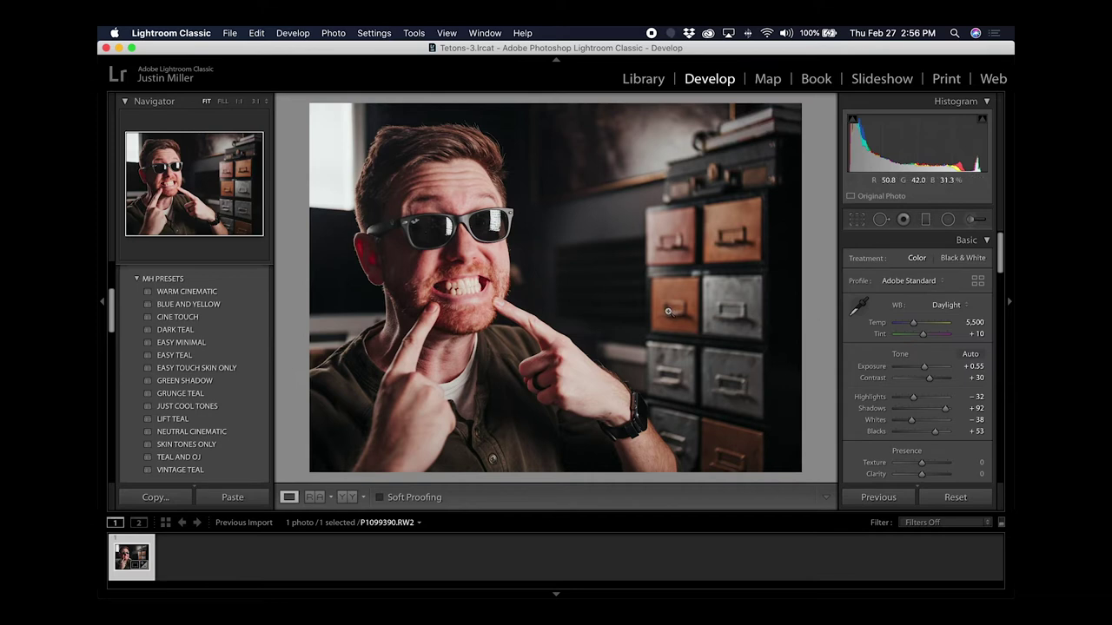
# Bring up Spot Removal with Q, then switch to the Adjustment Brush.
pyautogui.press('q')
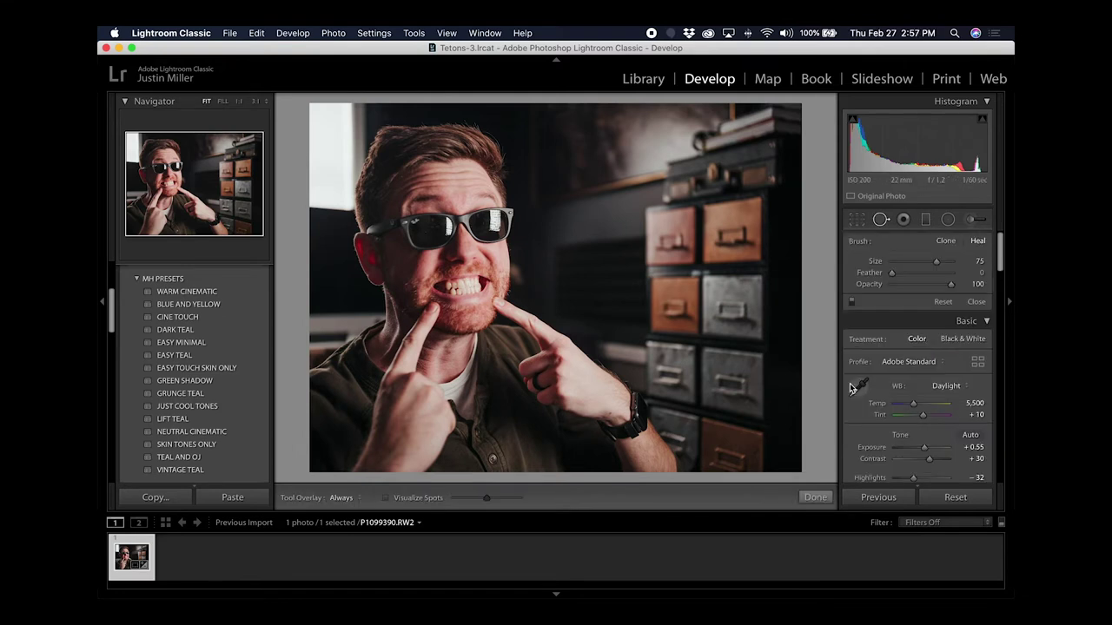
pyautogui.click(975, 222)
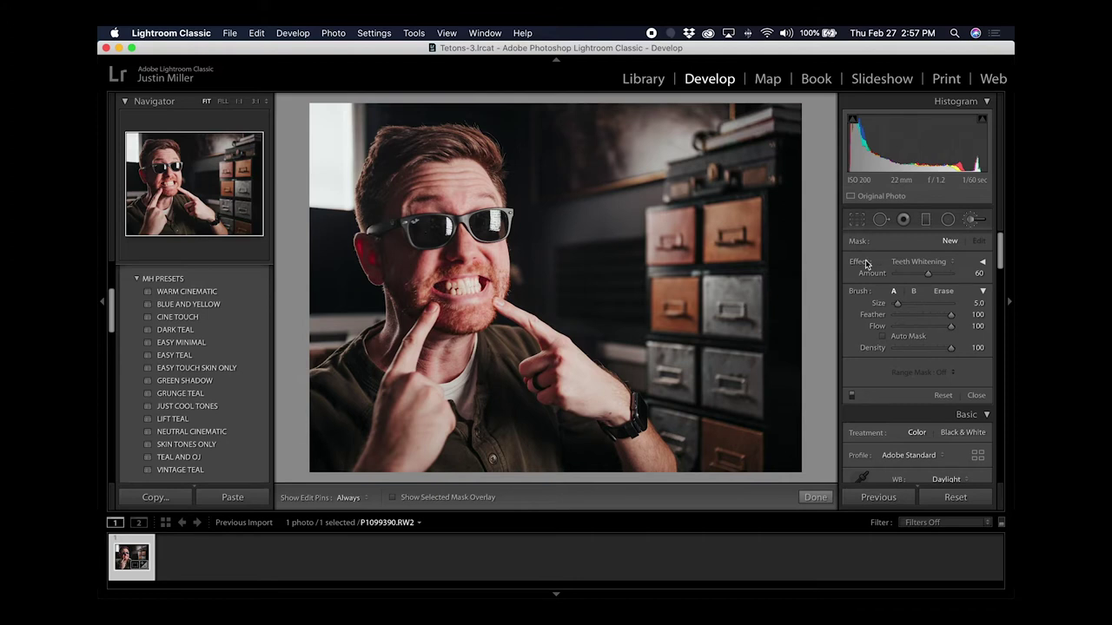
# Choose the Teeth Whitening brush effect and shrink the brush slightly.
pyautogui.click(919, 263)
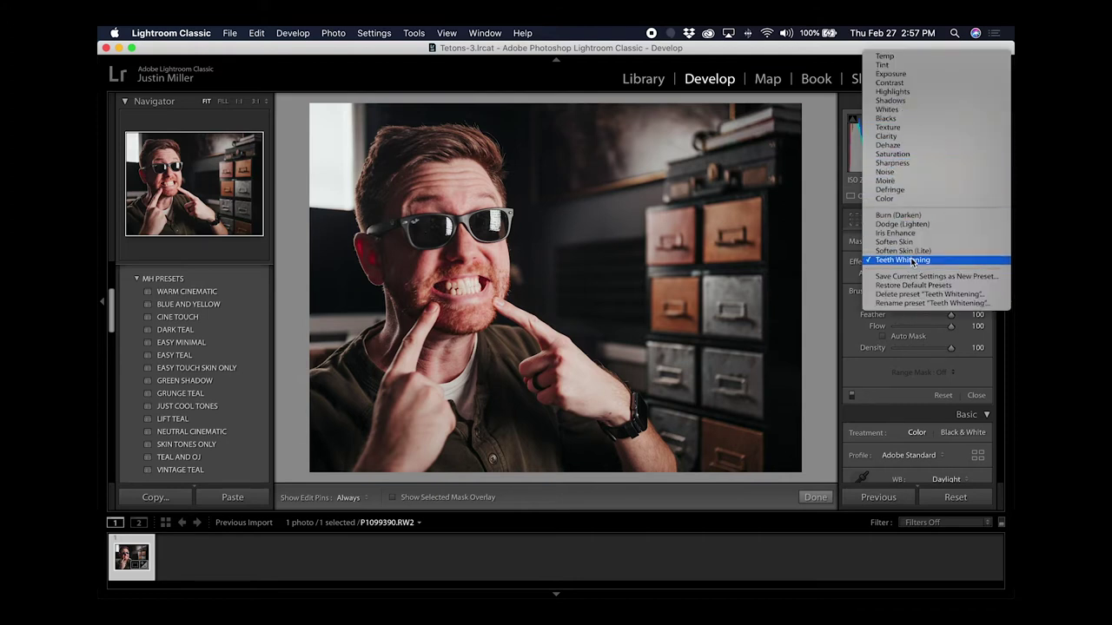
pyautogui.click(911, 260)
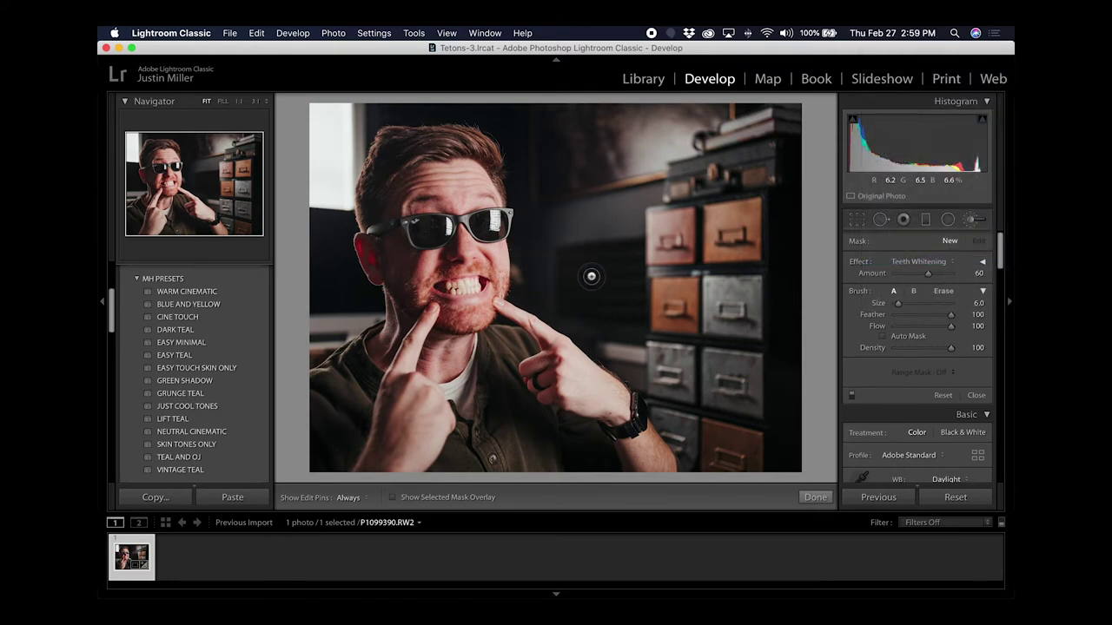
pyautogui.press('[')
# Enlarge the whitening brush to size 9 and lower its Feather to about 69.
pyautogui.press(']')
pyautogui.press(']')
pyautogui.press(']')
pyautogui.press(']')
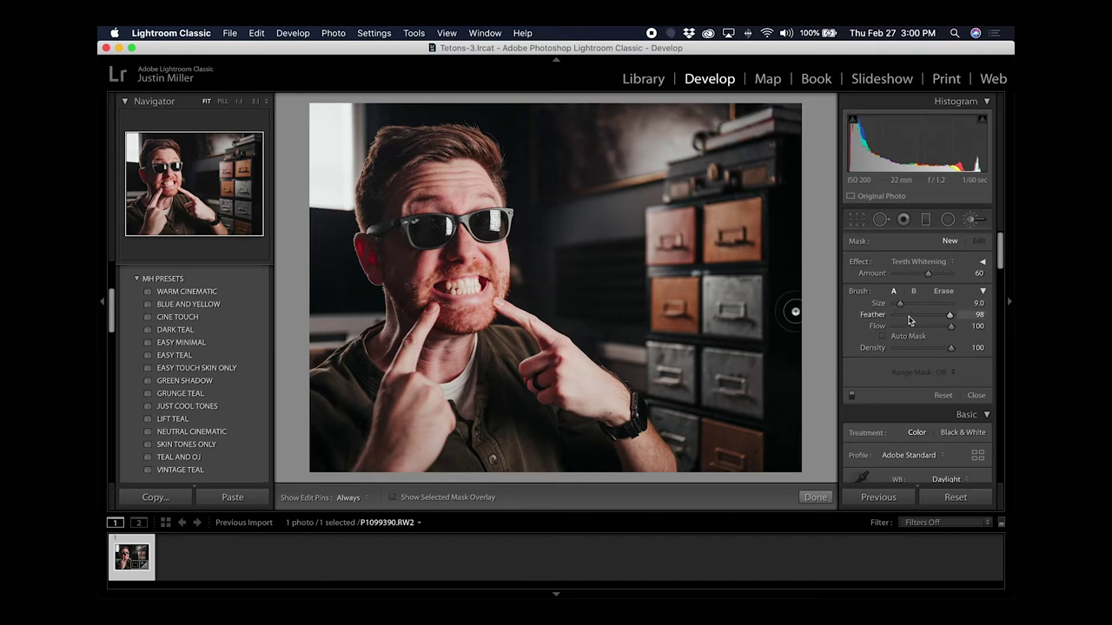
pyautogui.moveTo(952, 319)
pyautogui.mouseDown()
pyautogui.moveTo(912, 317)
pyautogui.moveTo(934, 317)
pyautogui.mouseUp()
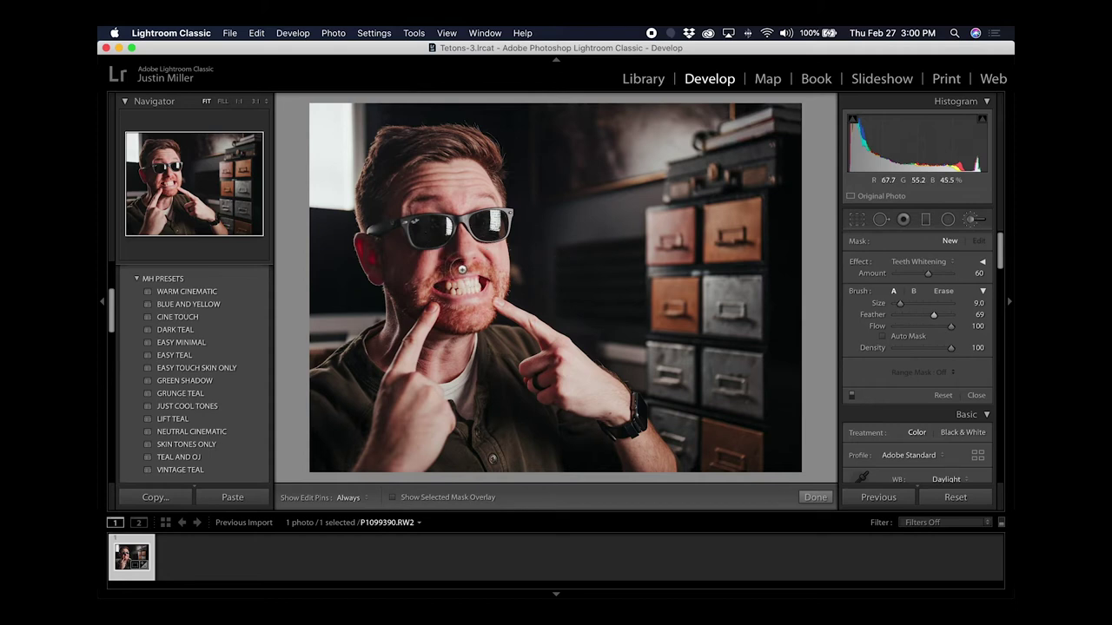
# Zoom to 1:1 on the mouth and paint Teeth Whitening over the teeth with pins hidden.
pyautogui.press('super+equal')
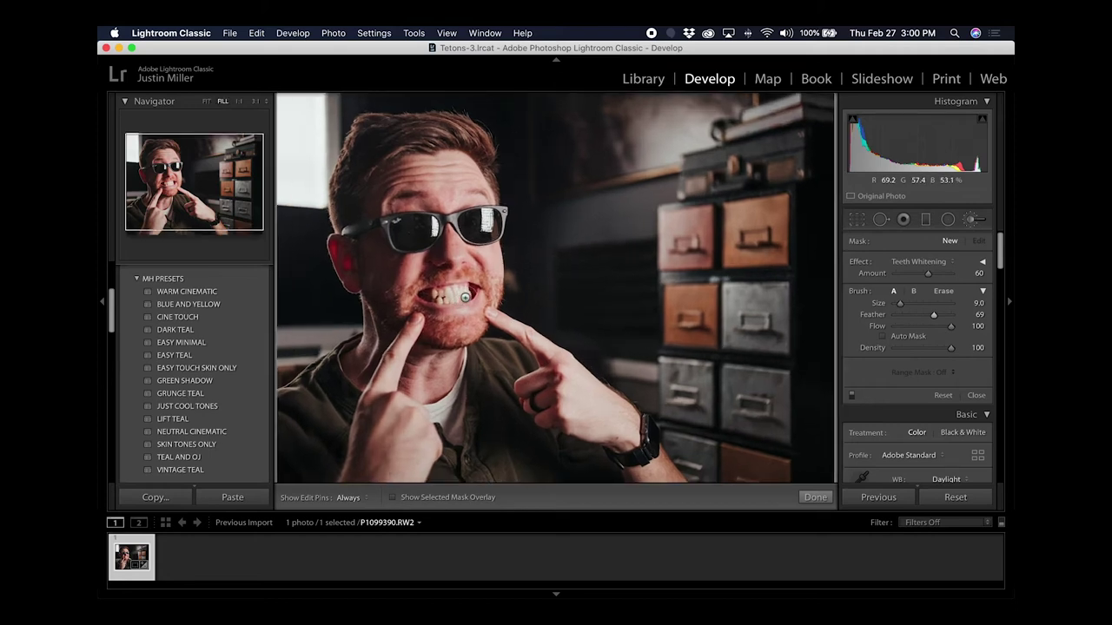
pyautogui.press('super+equal')
pyautogui.press('super+minus')
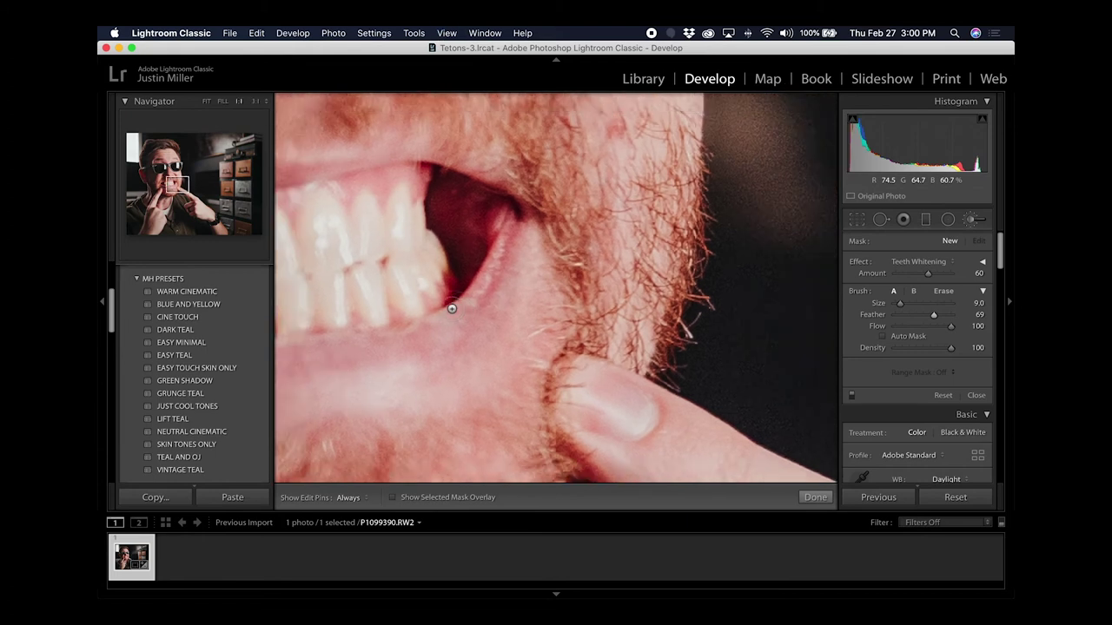
pyautogui.moveTo(413, 279); pyautogui.dragTo(520, 222)
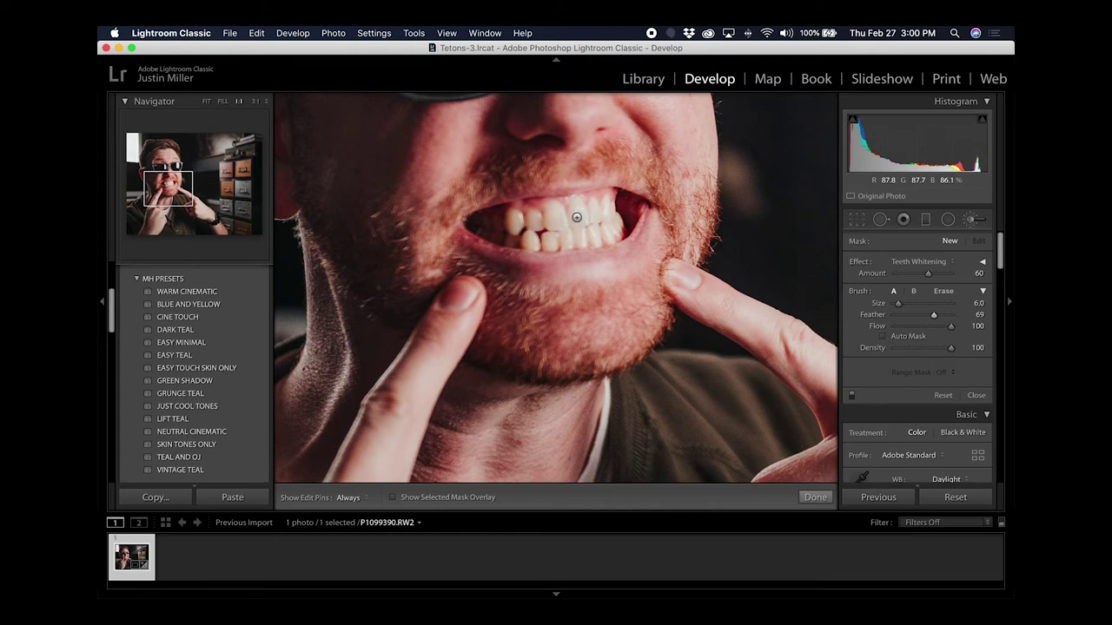
pyautogui.press('h')
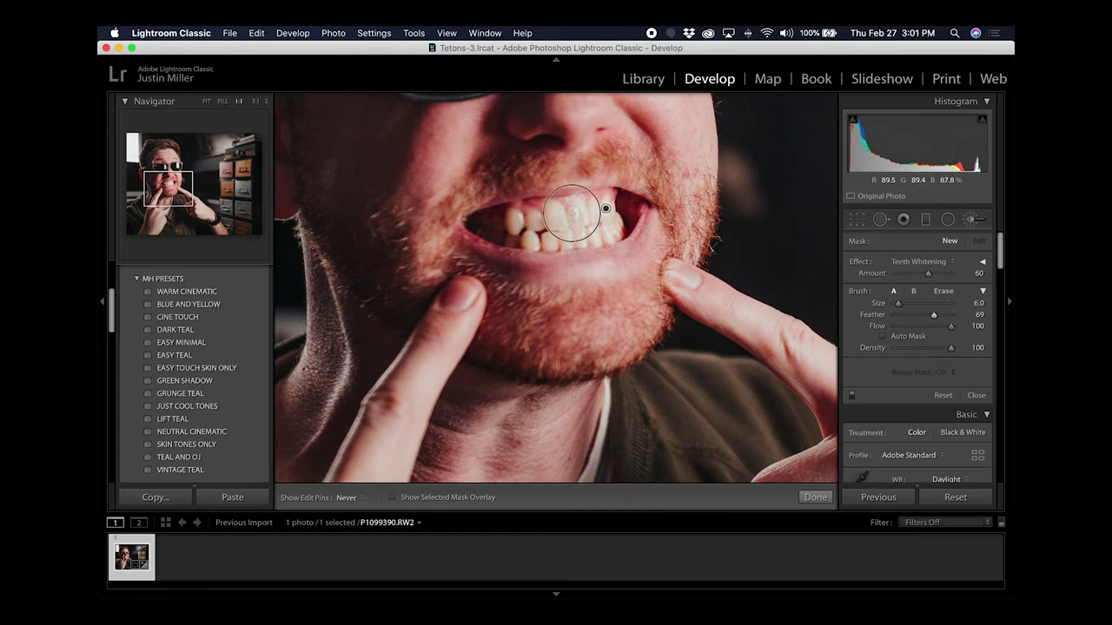
pyautogui.moveTo(576, 216)
pyautogui.mouseDown()
pyautogui.moveTo(499, 222)
pyautogui.moveTo(546, 238)
pyautogui.moveTo(614, 227)
pyautogui.moveTo(518, 238)
pyautogui.mouseUp()
pyautogui.press('h')
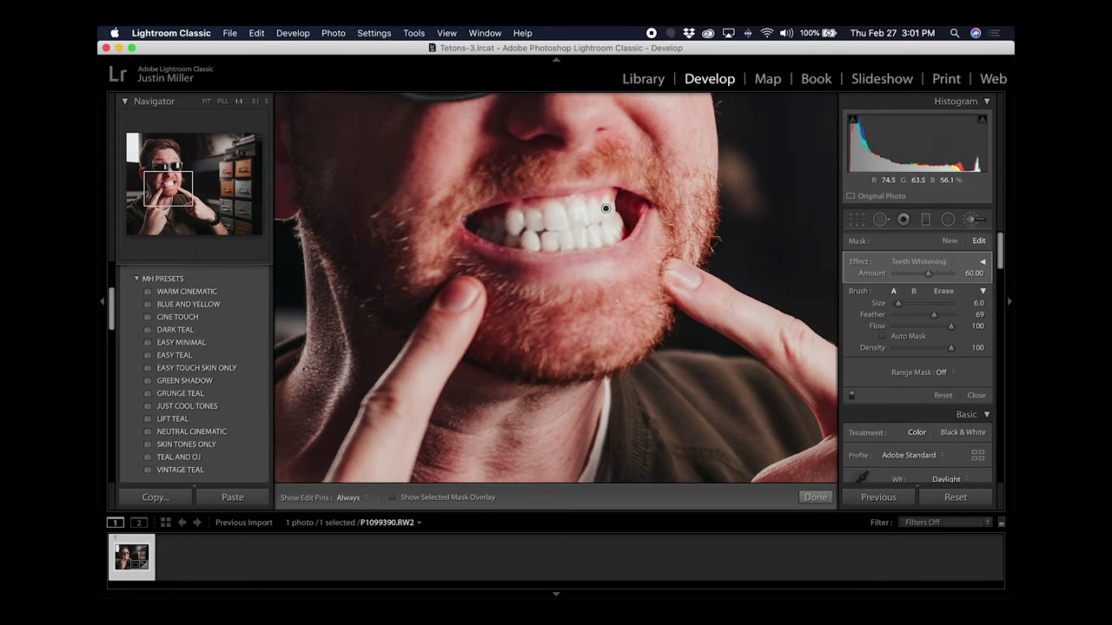
# Lower the Teeth Whitening Amount to 17 while viewing the whole portrait.
pyautogui.press('z')
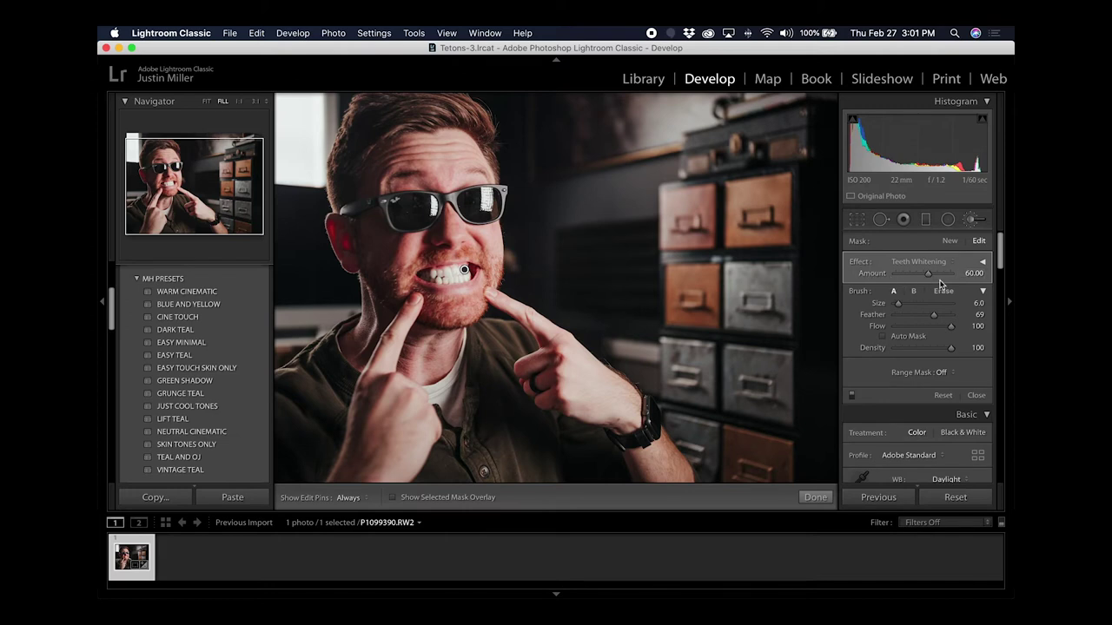
pyautogui.click(983, 262)
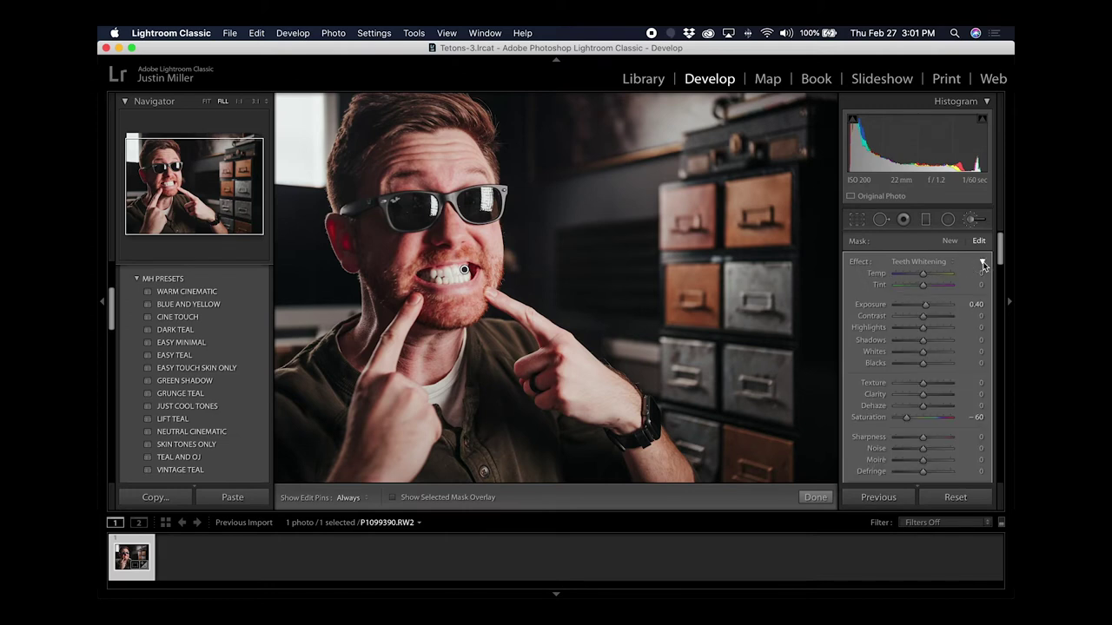
pyautogui.click(983, 263)
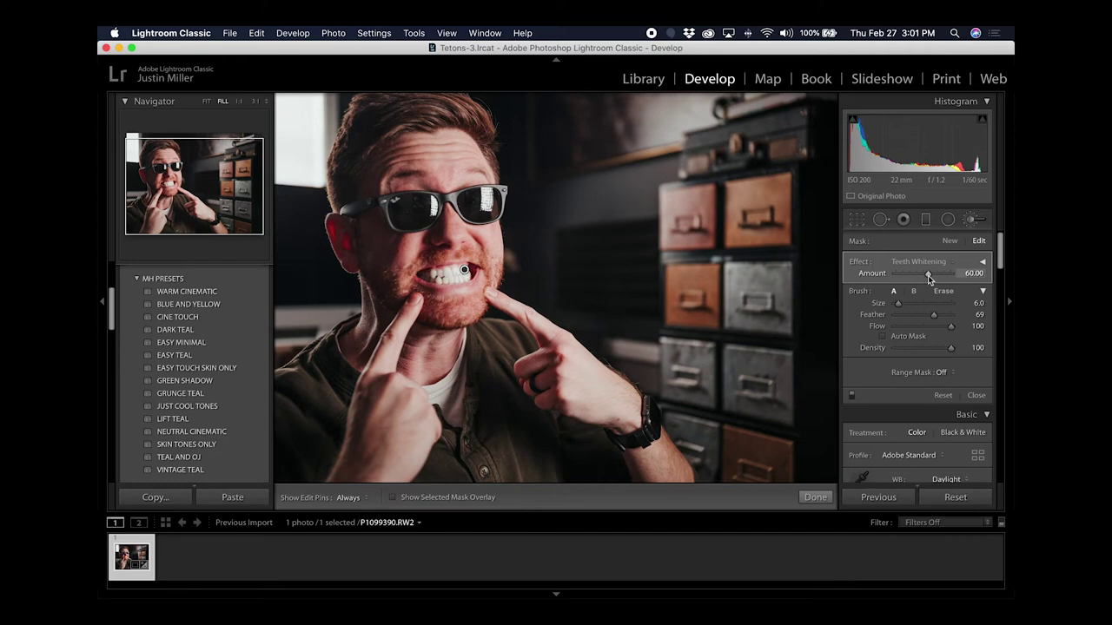
pyautogui.moveTo(928, 275); pyautogui.dragTo(903, 274)
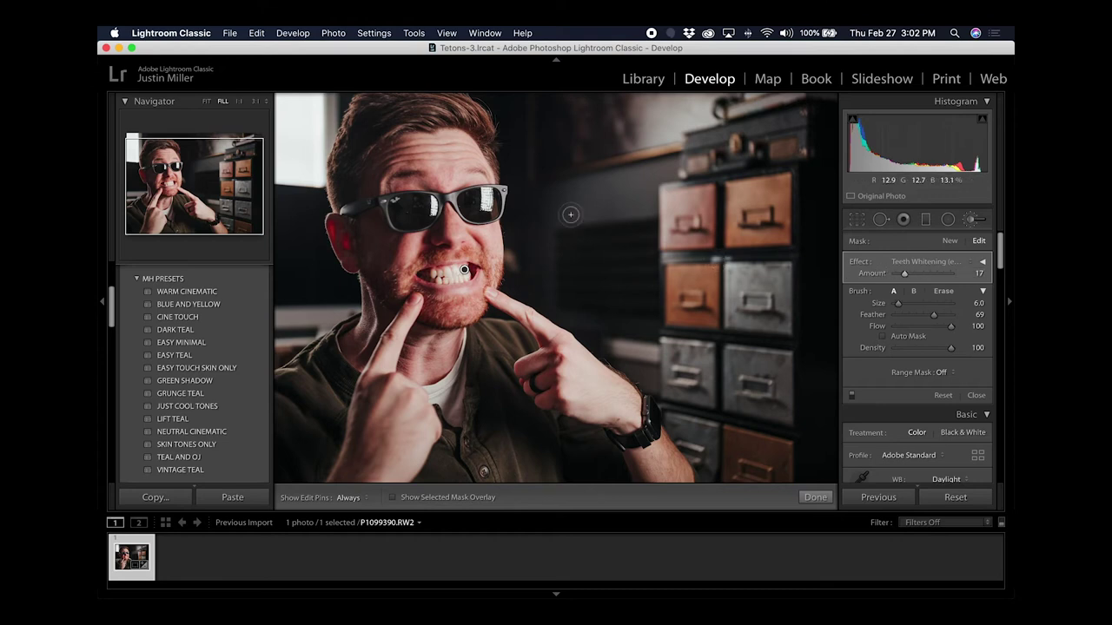
pyautogui.press('z')
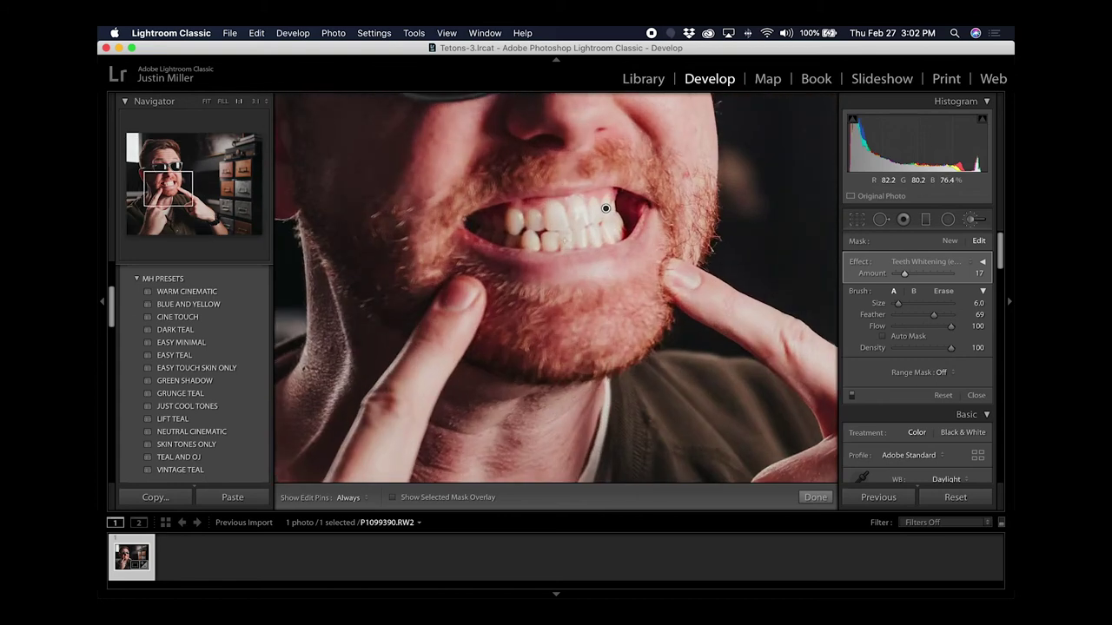
# Compare the whitening on and off, then raise its Amount to 29.
pyautogui.click(853, 397)
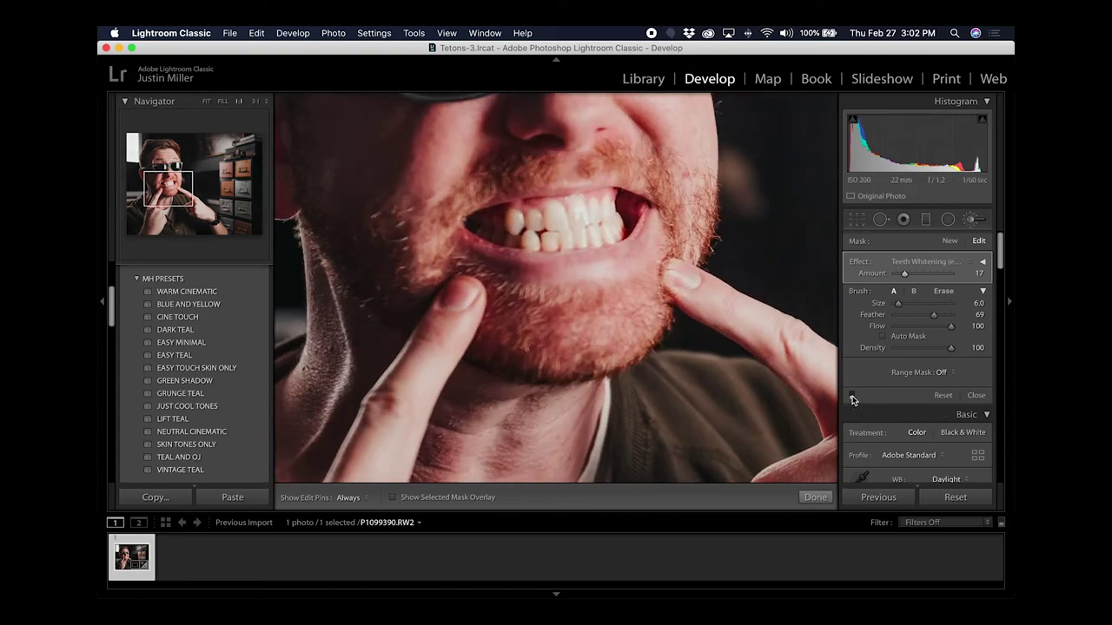
pyautogui.click(852, 397)
pyautogui.click(906, 275)
pyautogui.moveTo(906, 274); pyautogui.dragTo(910, 274)
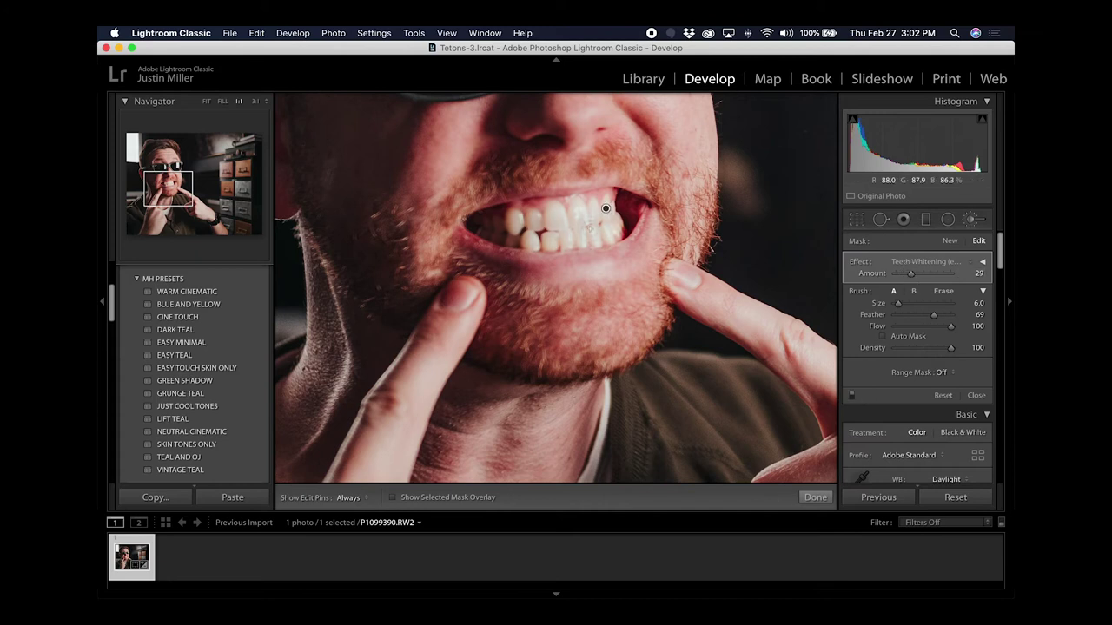
# Check the teeth at full view and 1:1, undo the accidental pin move, and close the brush.
pyautogui.press('z')
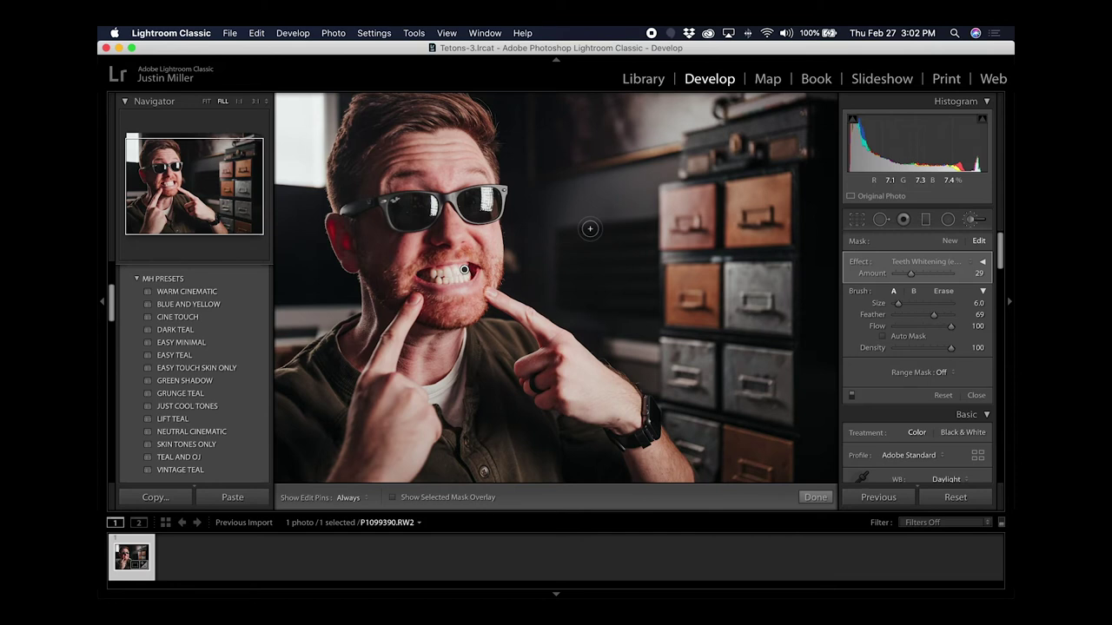
pyautogui.press('z')
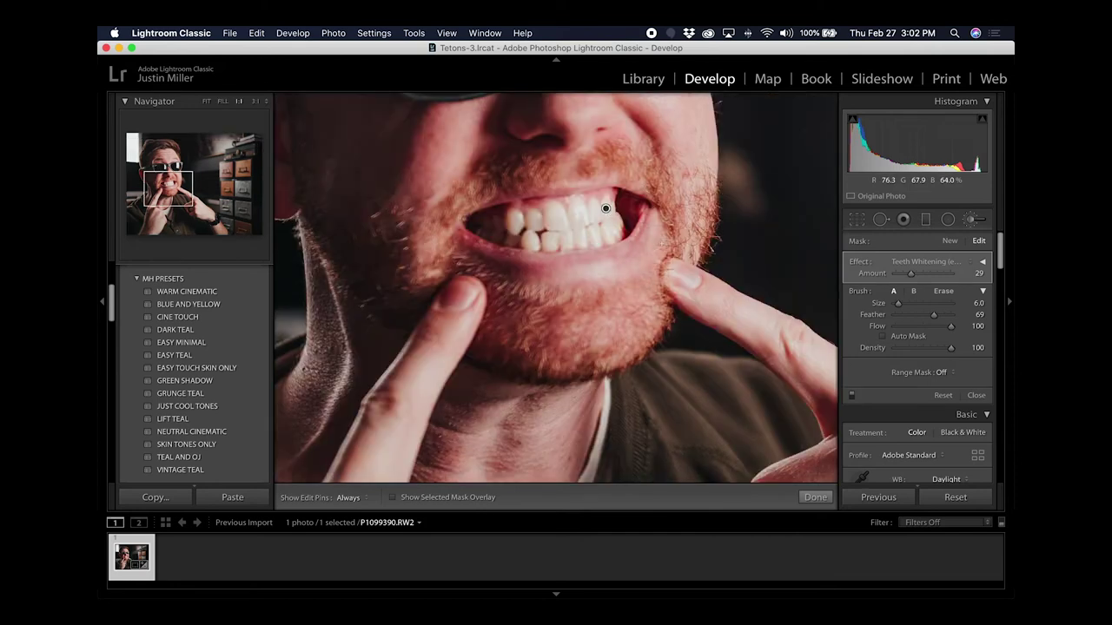
pyautogui.moveTo(606, 209)
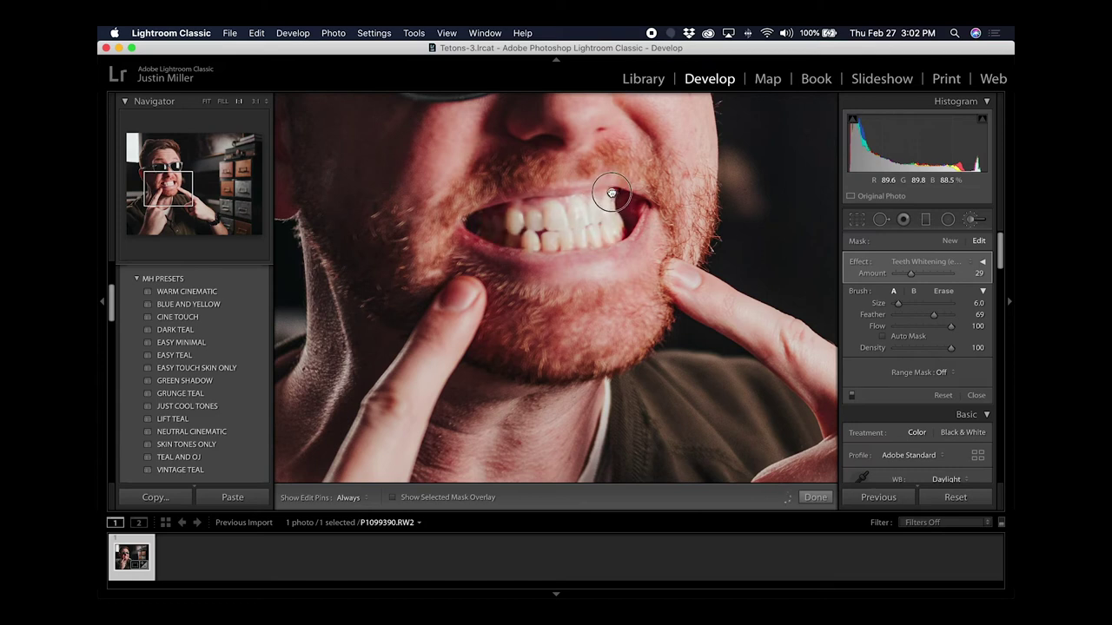
pyautogui.press('super+z')
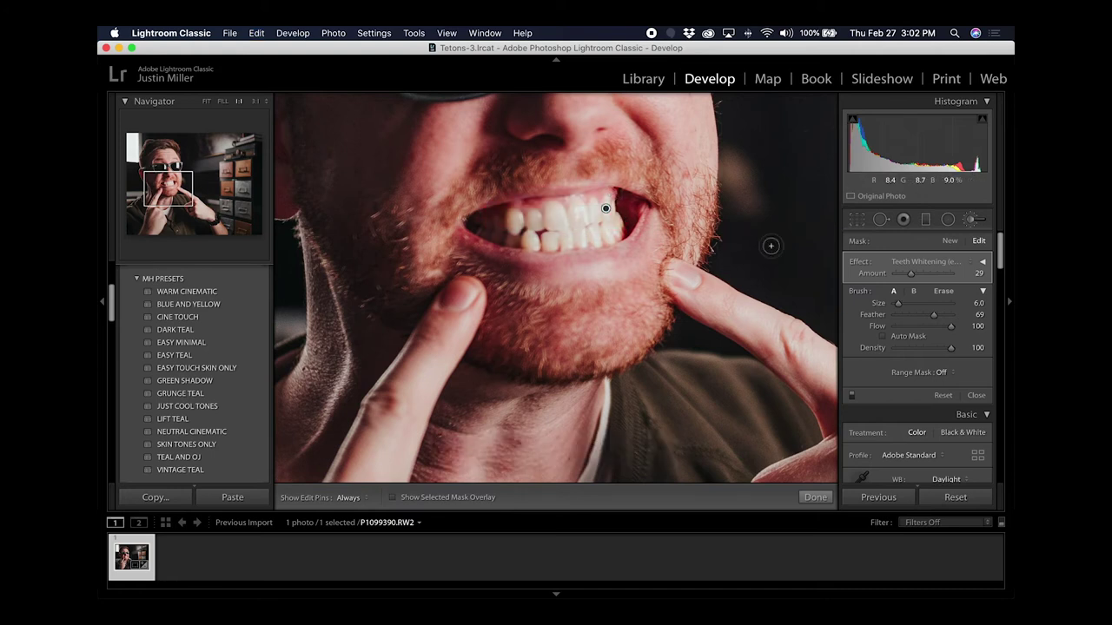
pyautogui.click(815, 497)
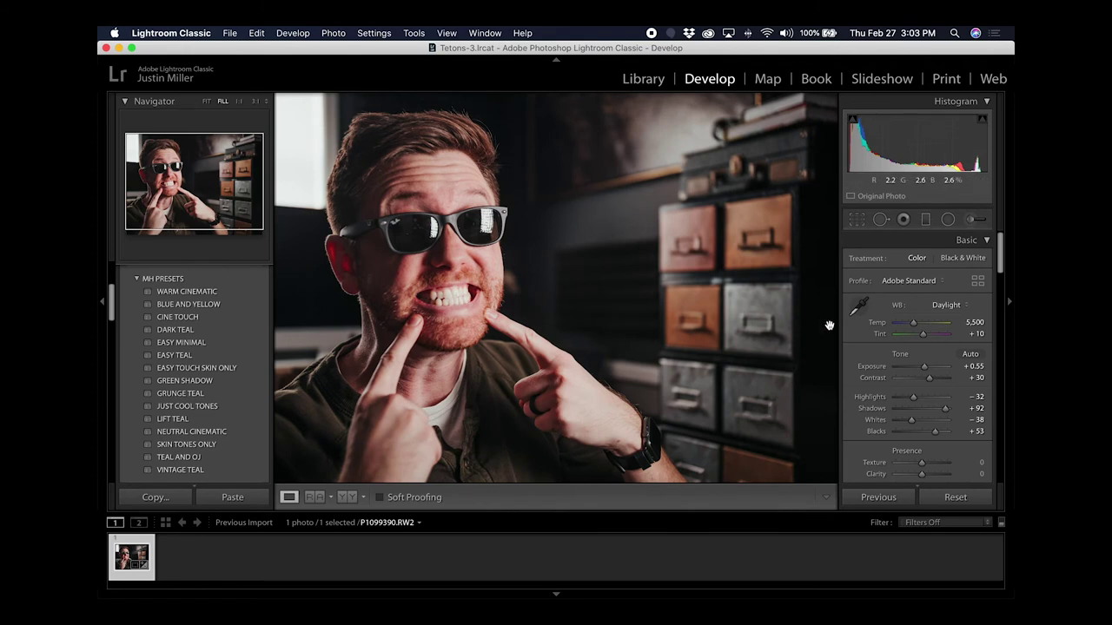
# Start a new brush with the Soften Skin (Lite) effect and zoom to 1:1 on the face.
pyautogui.click(974, 223)
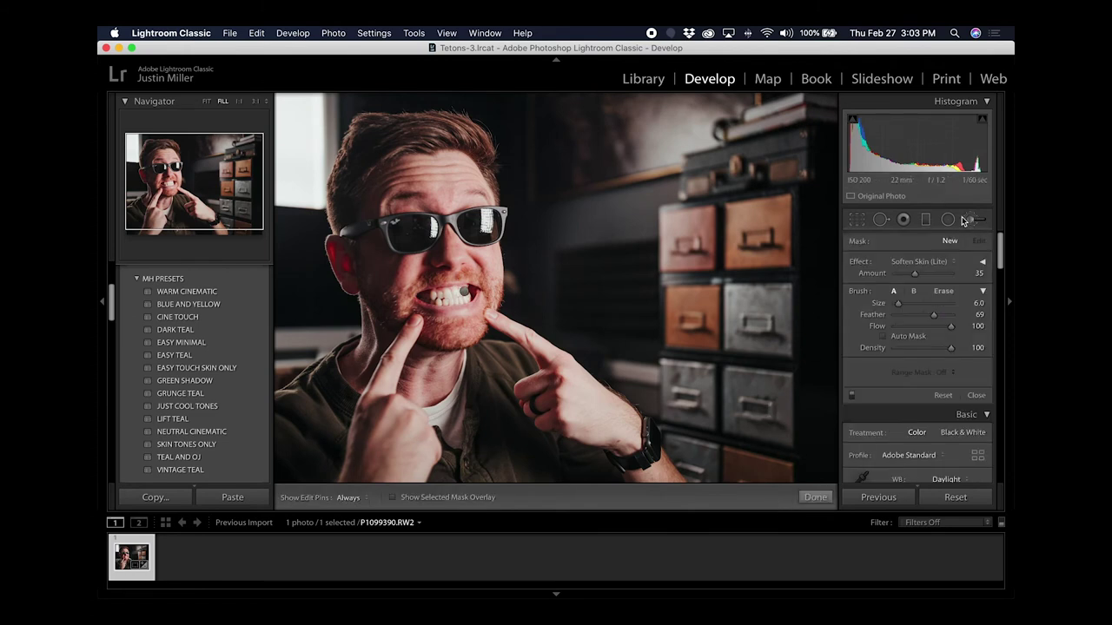
pyautogui.click(912, 260)
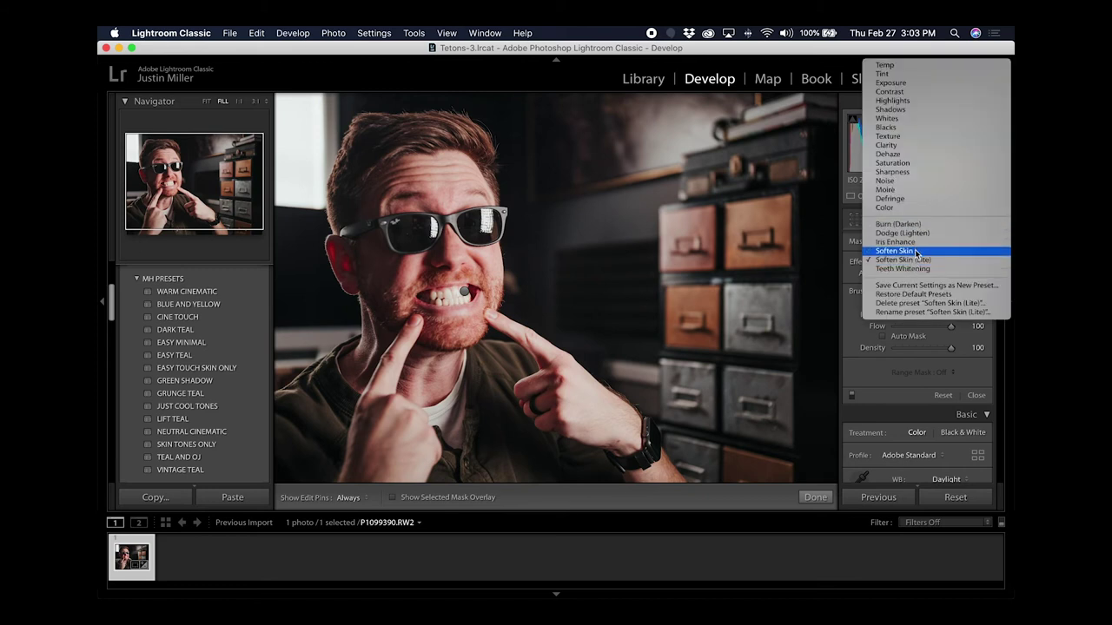
pyautogui.click(918, 261)
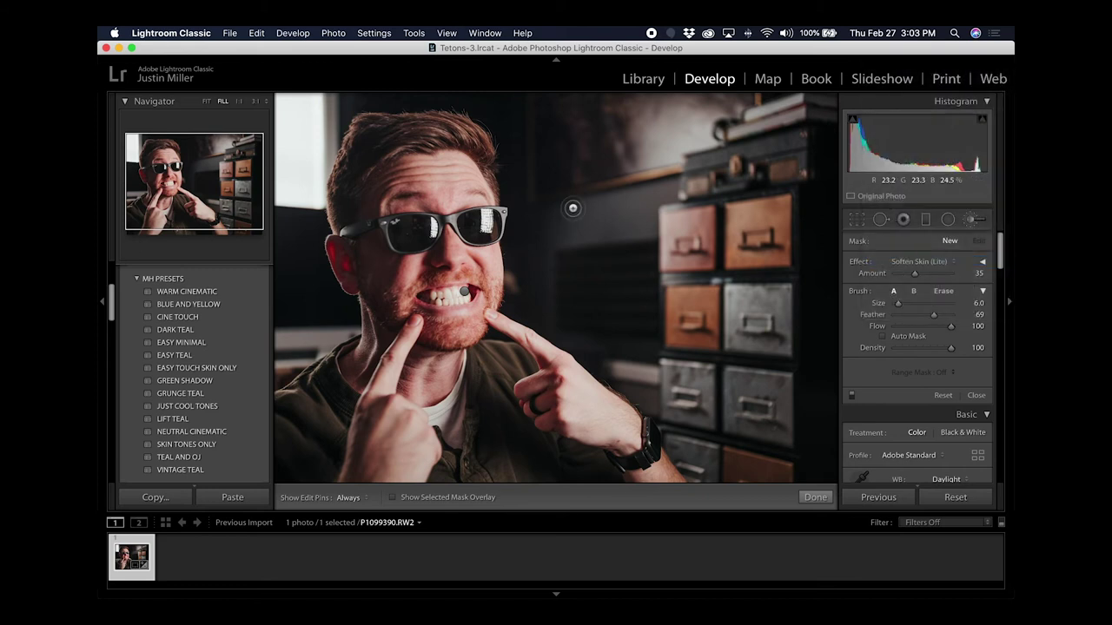
pyautogui.press('z')
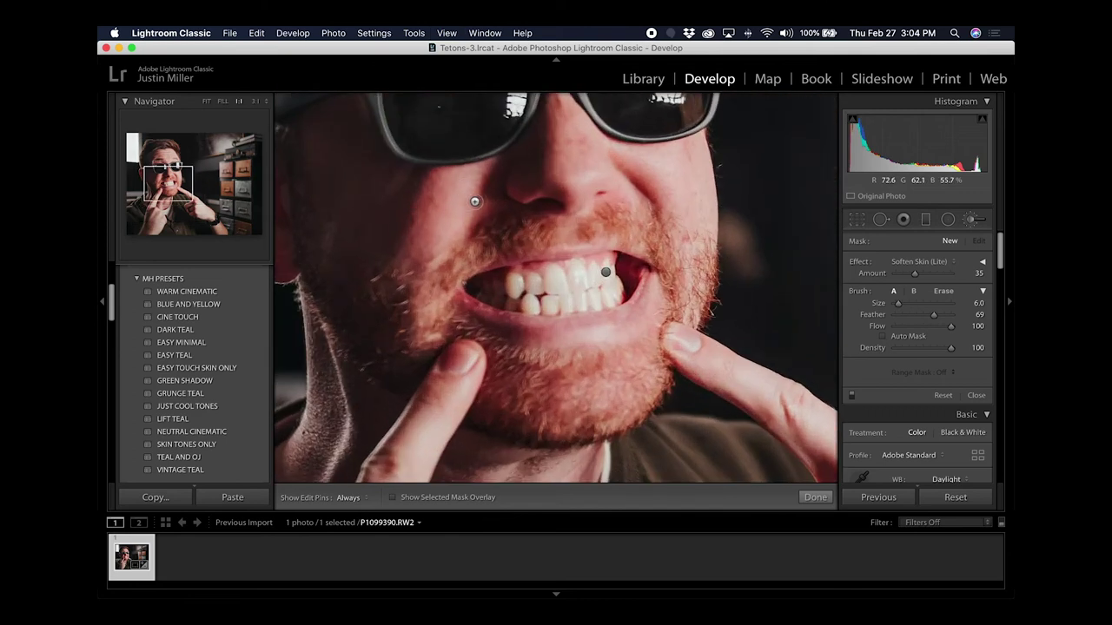
pyautogui.press('z')
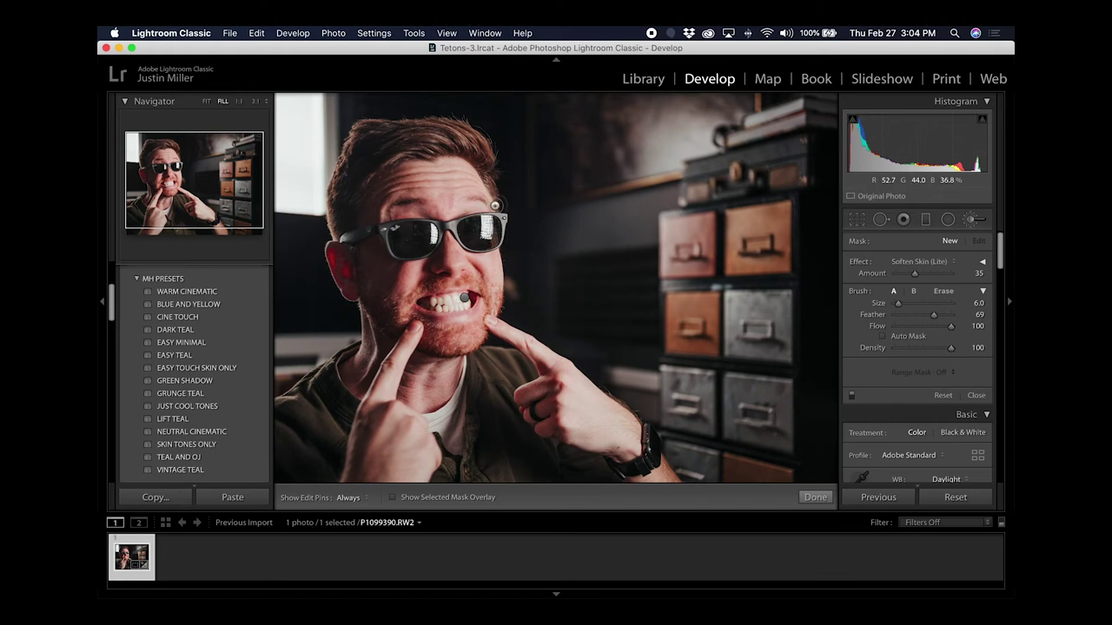
pyautogui.click(495, 205)
# Set the brush size to 7 and paint skin softening over the face with pins hidden.
pyautogui.moveTo(496, 203); pyautogui.dragTo(646, 286)
pyautogui.press('z')
pyautogui.press(']')
pyautogui.press(']')
pyautogui.press('h')
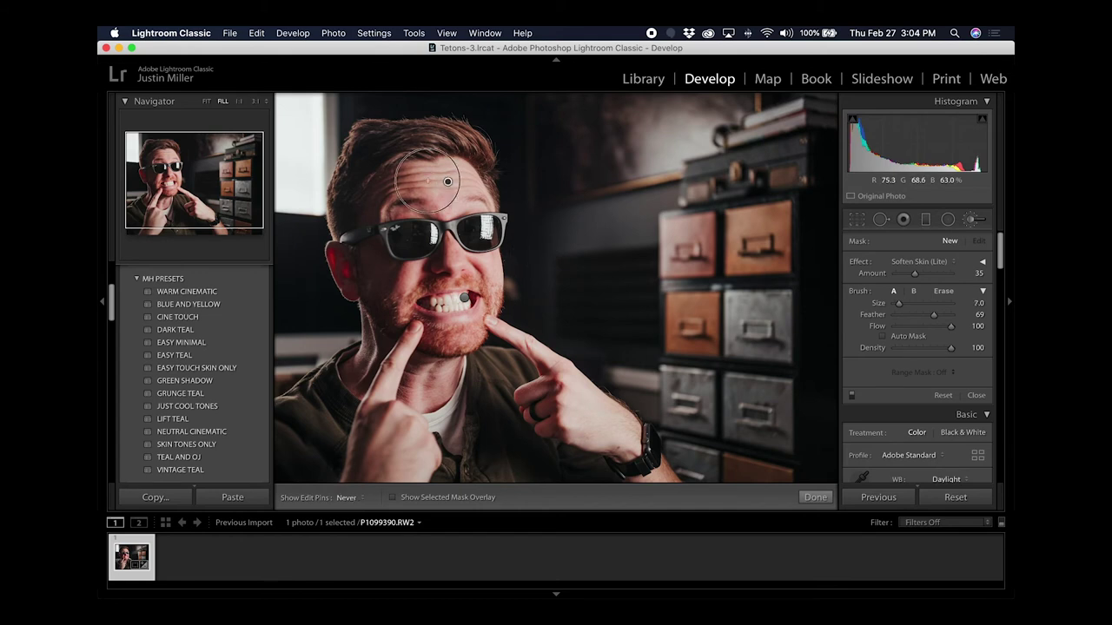
pyautogui.press('h')
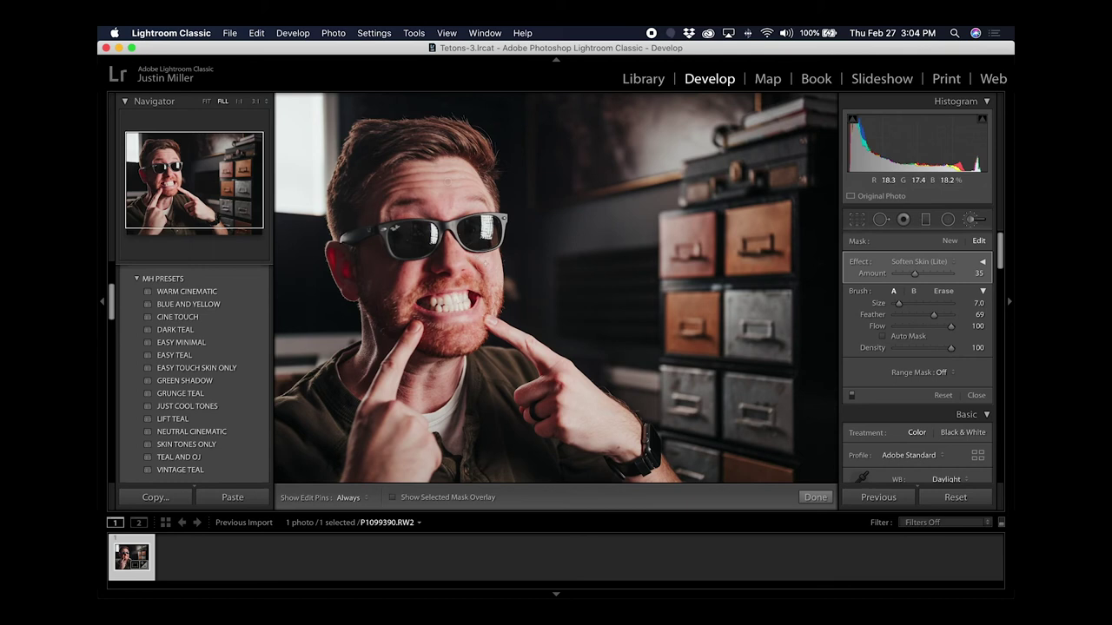
pyautogui.press('h')
pyautogui.press('h')
# Compare the softening on and off, lower its Amount to 16, and close the brush.
pyautogui.click(852, 396)
pyautogui.click(852, 396)
pyautogui.click(852, 397)
pyautogui.click(851, 396)
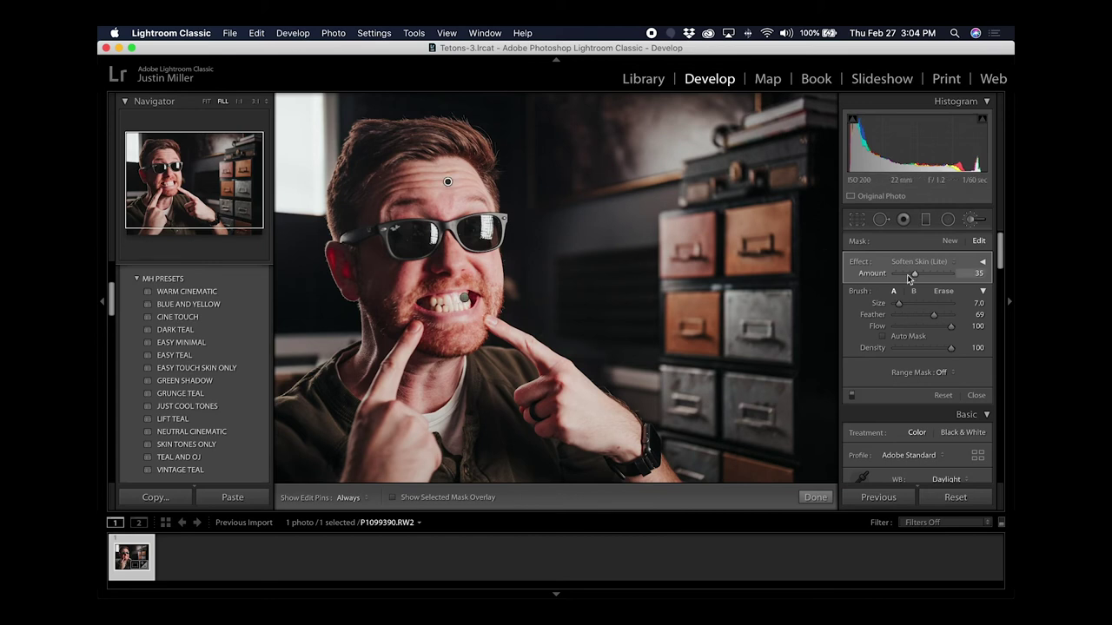
pyautogui.moveTo(916, 276); pyautogui.dragTo(903, 276)
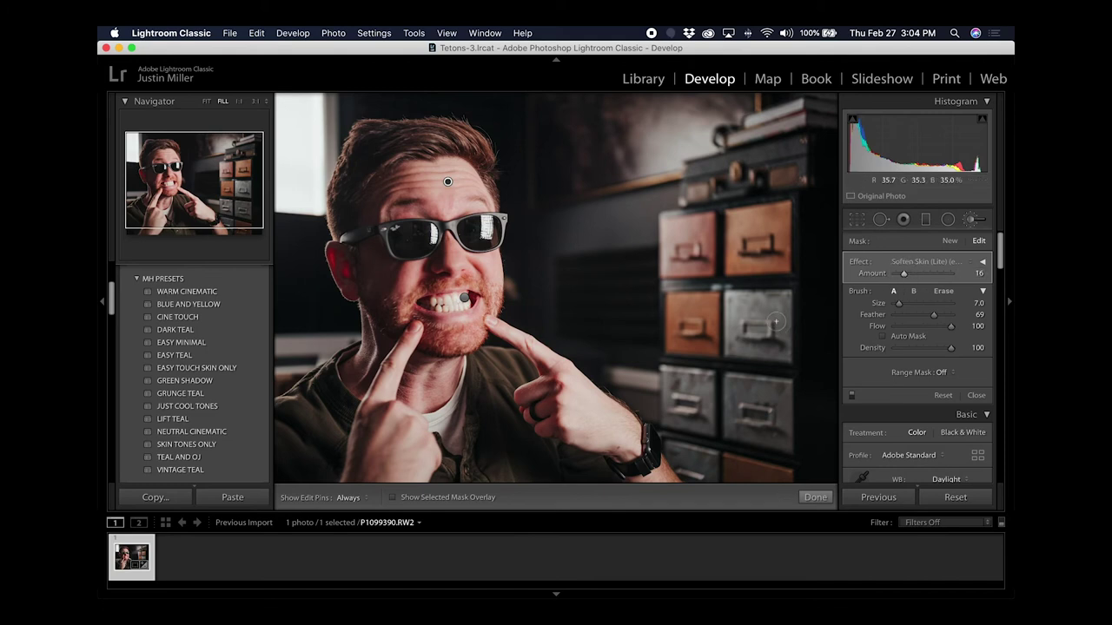
pyautogui.click(816, 498)
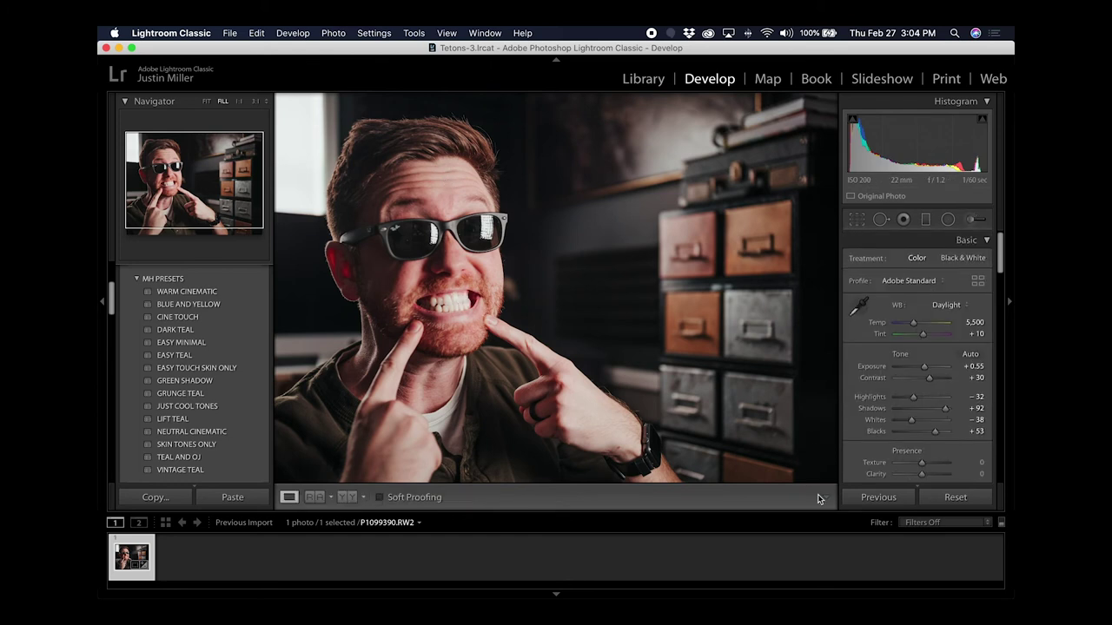
# Fit the photo in view and open the Export dialog from the File menu.
pyautogui.press('super+minus')
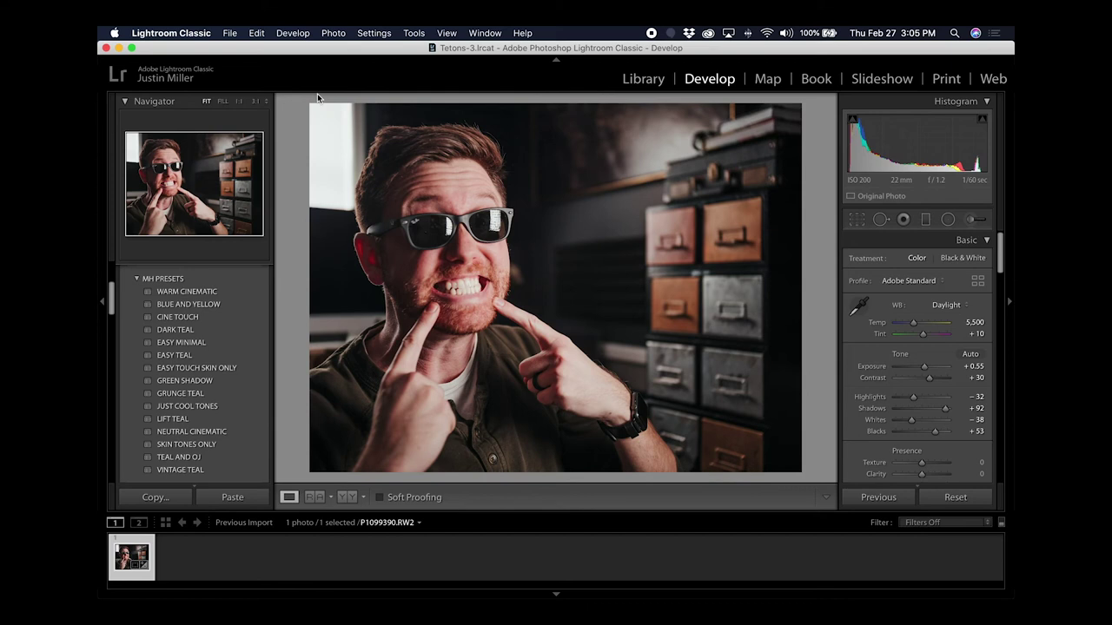
pyautogui.click(230, 35)
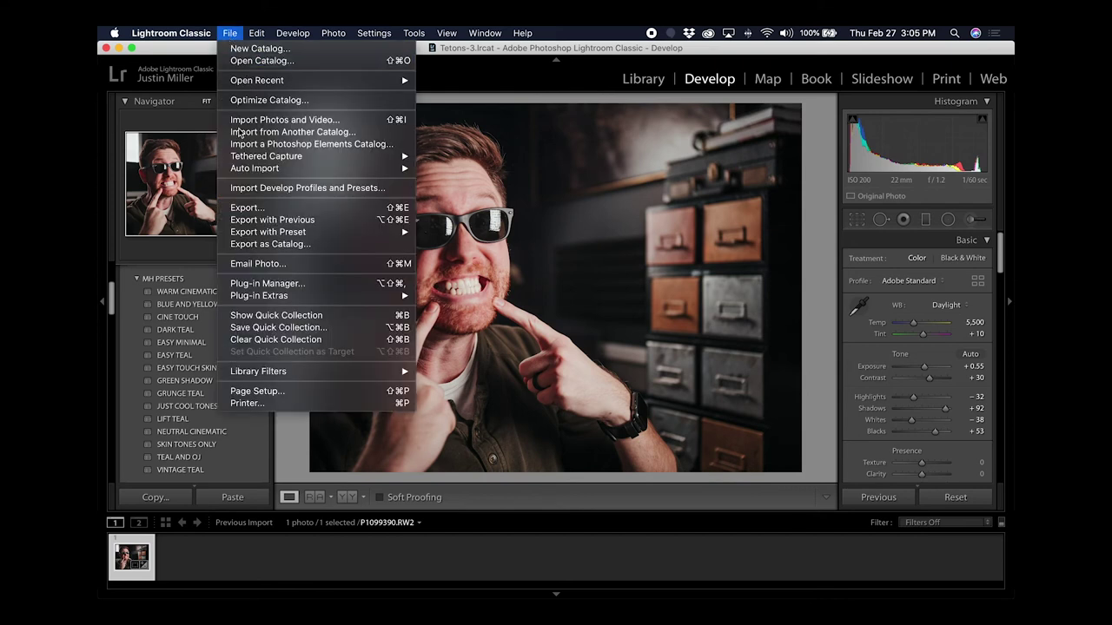
pyautogui.click(247, 208)
pyautogui.scroll(1, 441, 371)
pyautogui.scroll(-5, 543, 327)
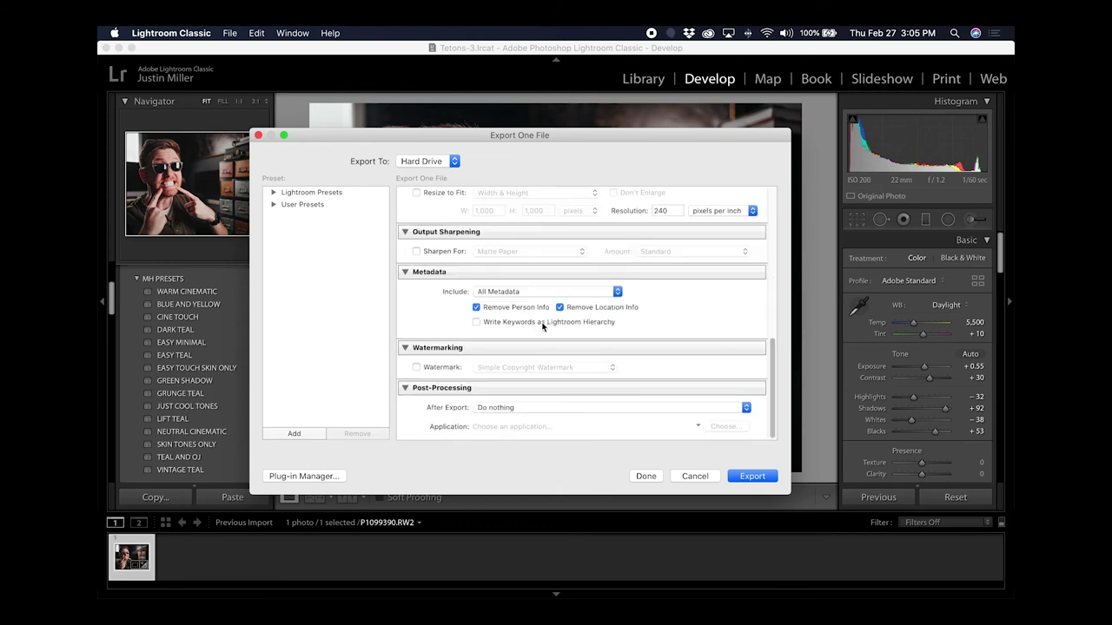
pyautogui.scroll(1, 539, 321)
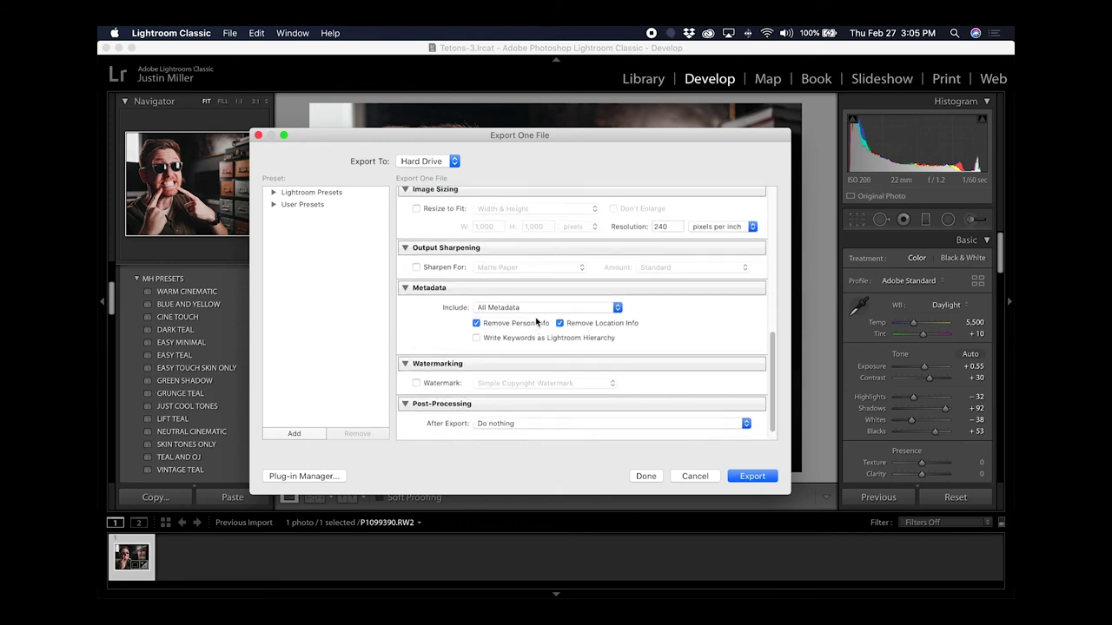
# Turn on output sharpening for Screen at Low amount and export the JPEG.
pyautogui.click(417, 270)
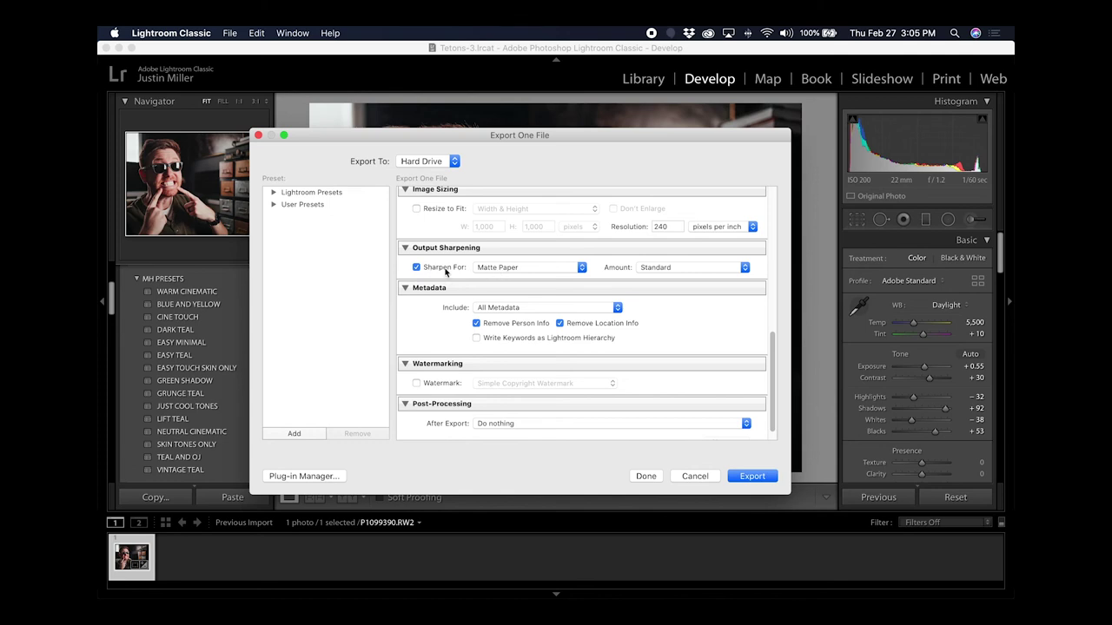
pyautogui.click(497, 267)
pyautogui.click(488, 257)
pyautogui.click(640, 268)
pyautogui.click(645, 258)
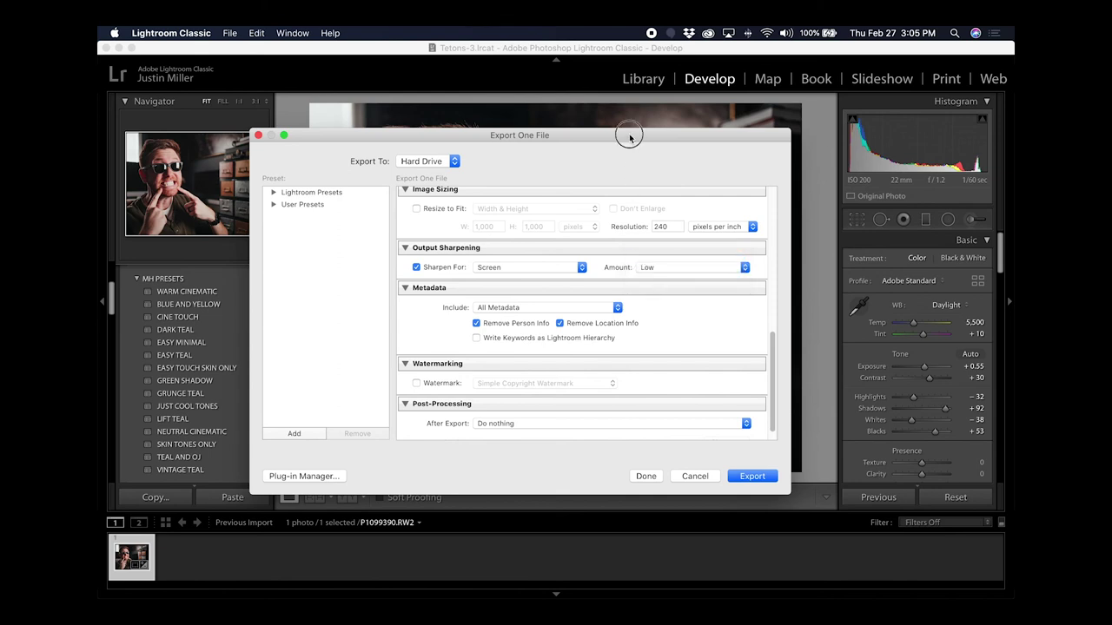
pyautogui.moveTo(628, 136); pyautogui.dragTo(628, 144)
pyautogui.click(673, 276)
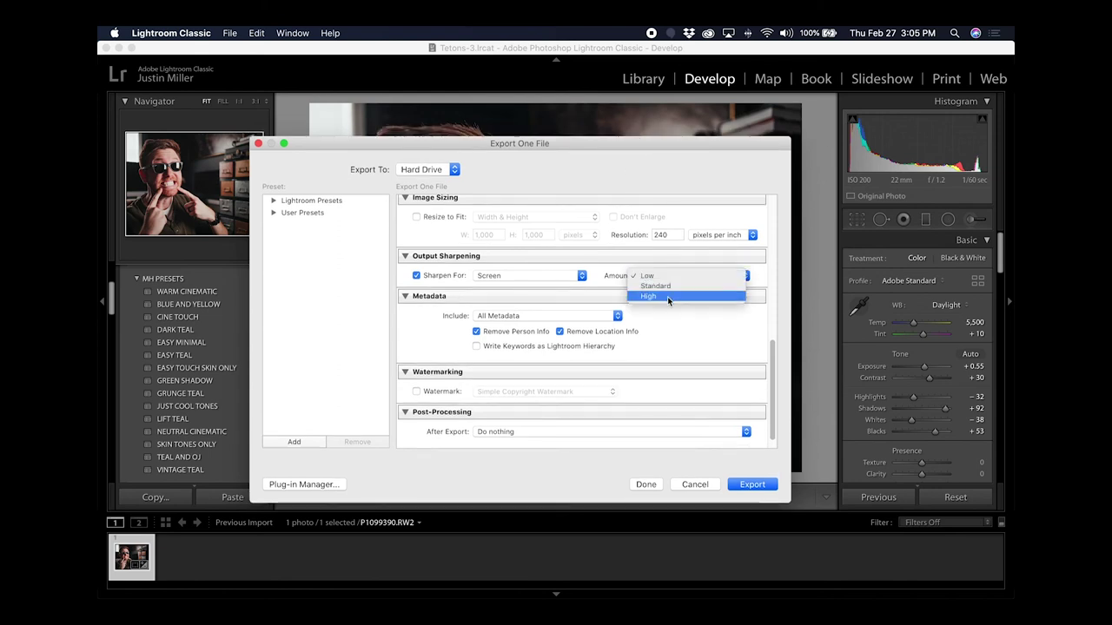
pyautogui.click(607, 275)
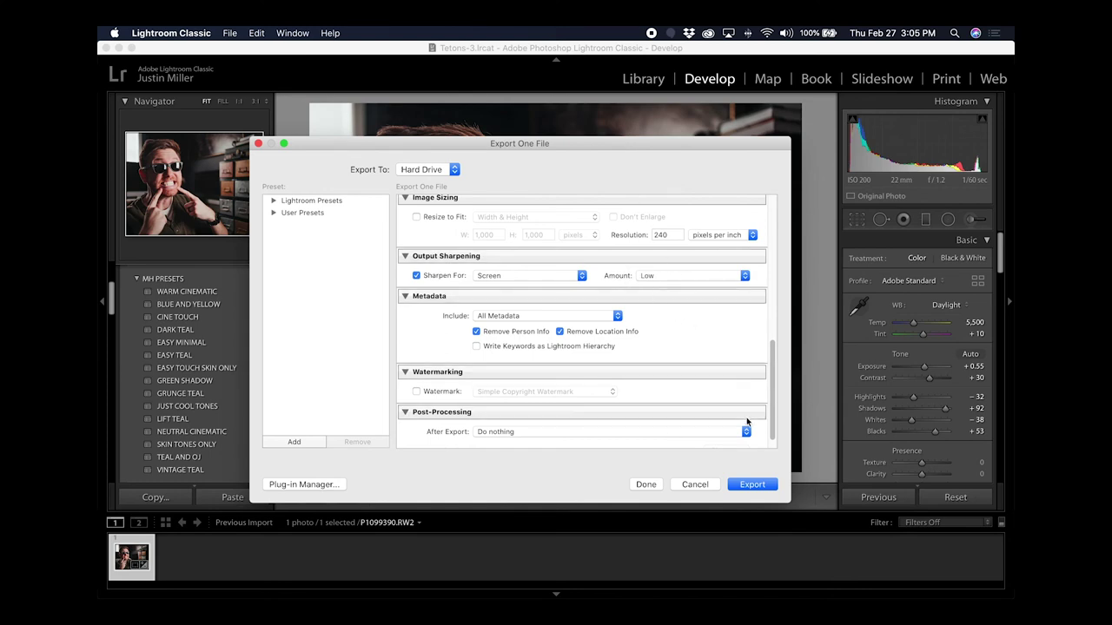
pyautogui.scroll(15, 637, 343)
pyautogui.scroll(-5, 634, 365)
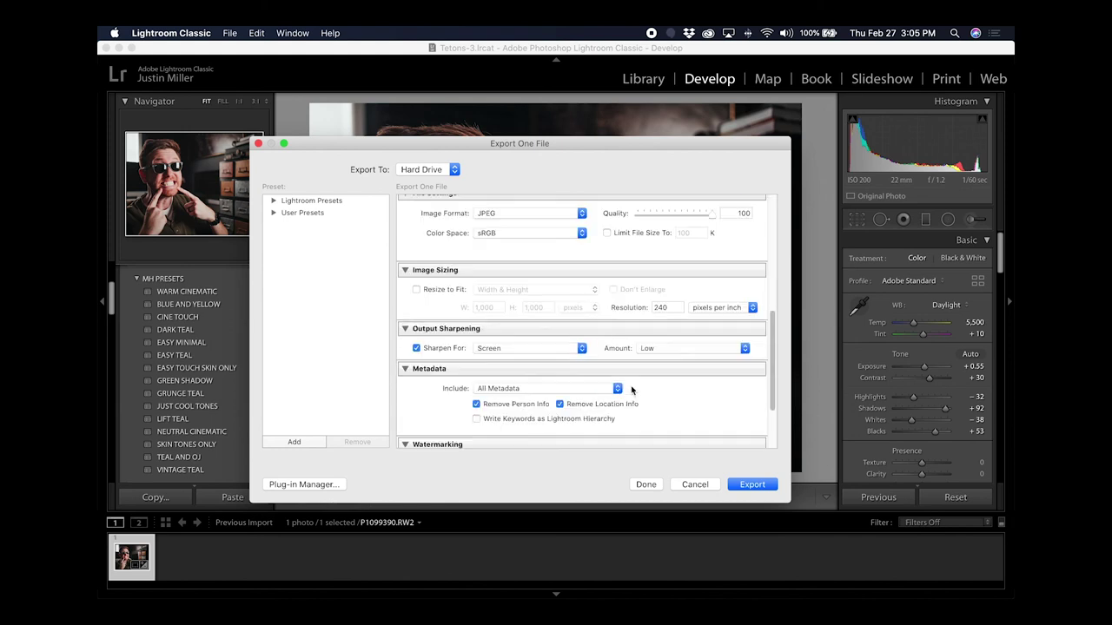
pyautogui.click(770, 488)
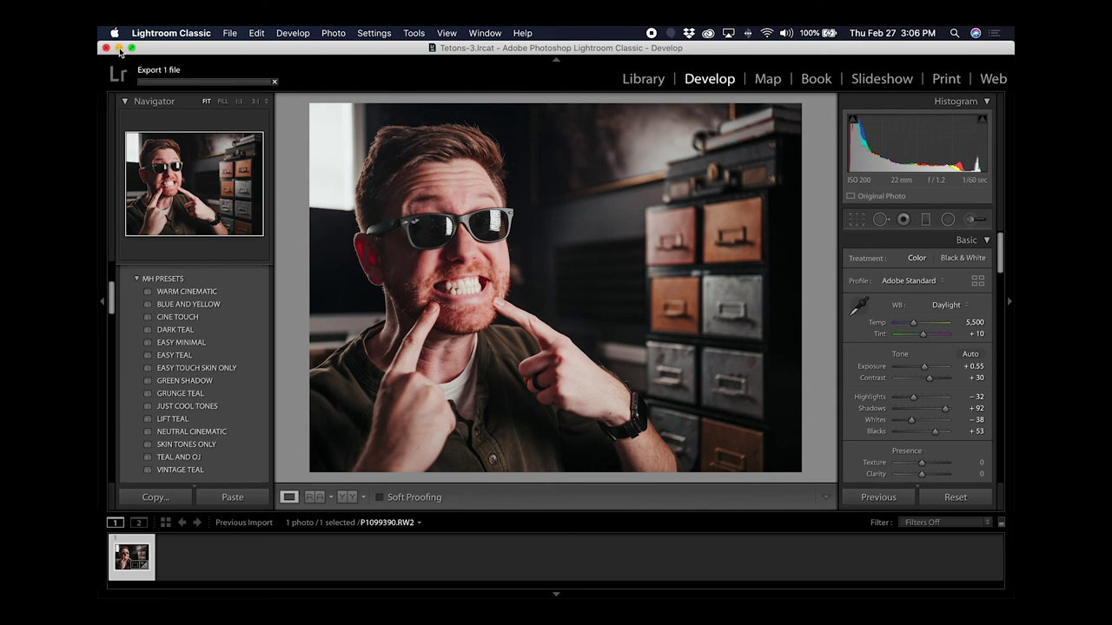
# Minimize Lightroom and go up in Finder to the 08_Teeth Whitening folder holding P1099390.jpg.
pyautogui.click(119, 49)
pyautogui.click(337, 155)
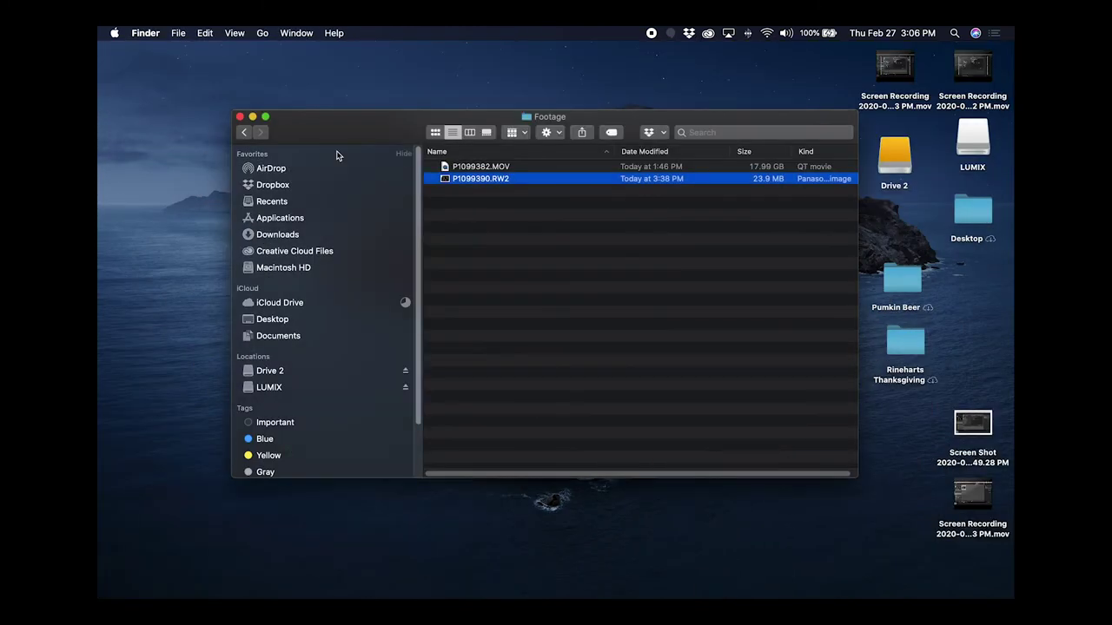
pyautogui.click(249, 135)
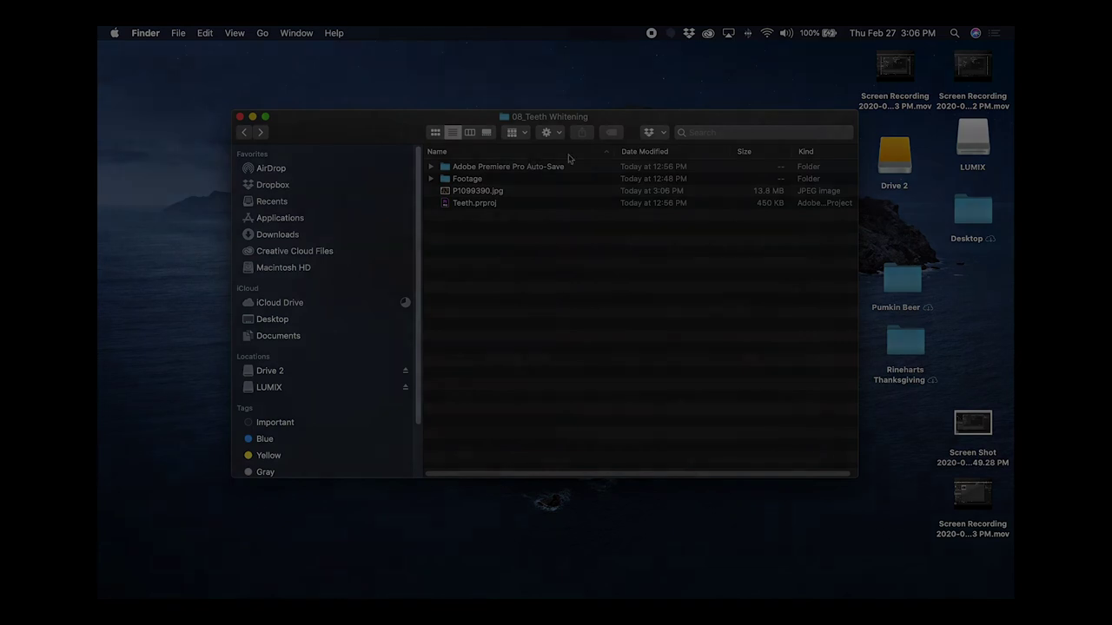